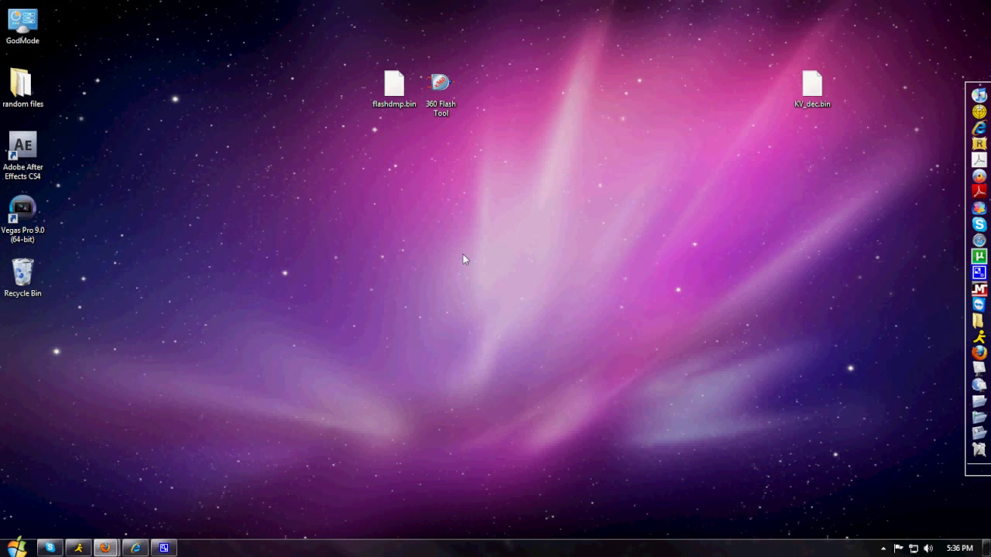
{"action": "left_click", "coordinate": [440, 112]}
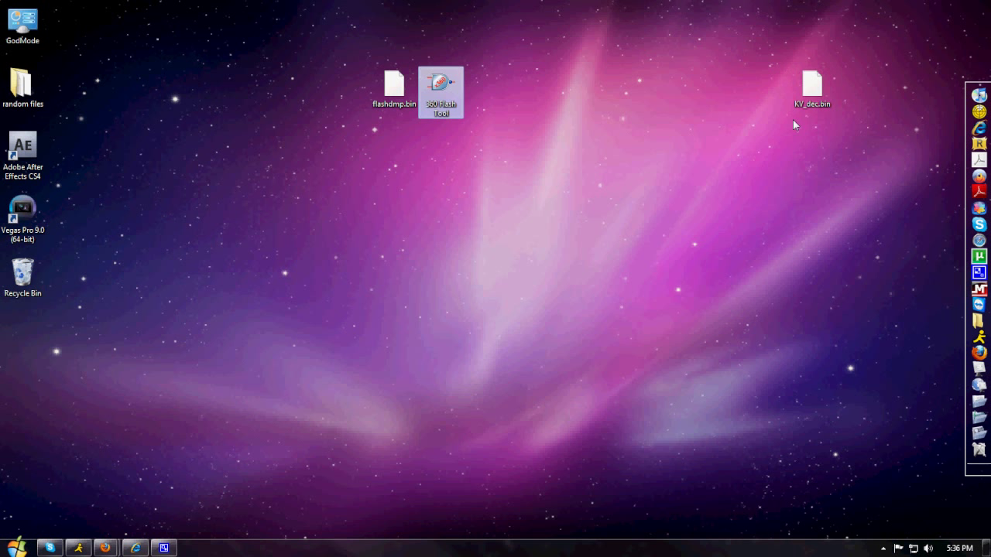
{"action": "left_click_drag", "start_coordinate": [817, 91], "coordinate": [768, 112]}
{"action": "left_click", "coordinate": [769, 117]}
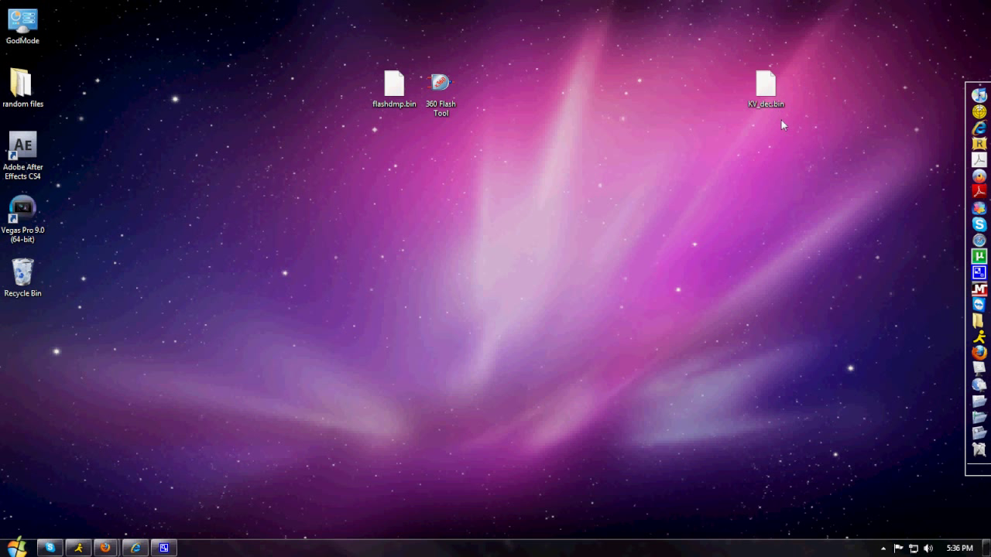
{"action": "left_click", "coordinate": [764, 89]}
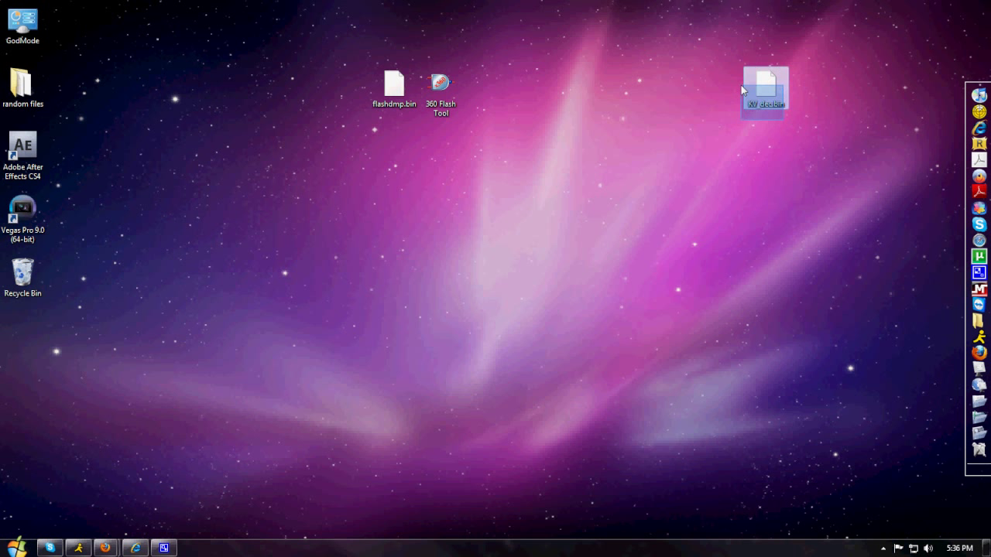
{"action": "left_click", "coordinate": [756, 124]}
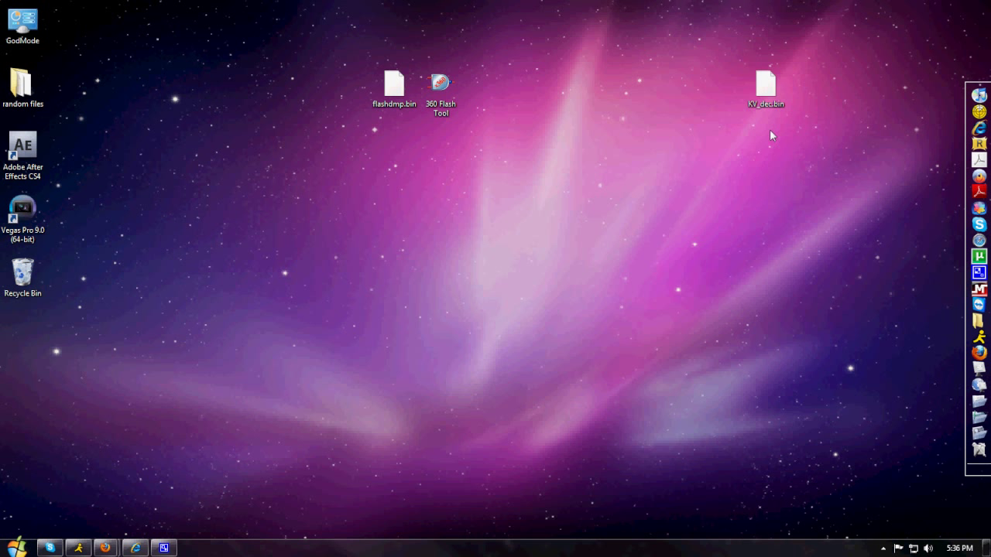
{"action": "left_click", "coordinate": [776, 103]}
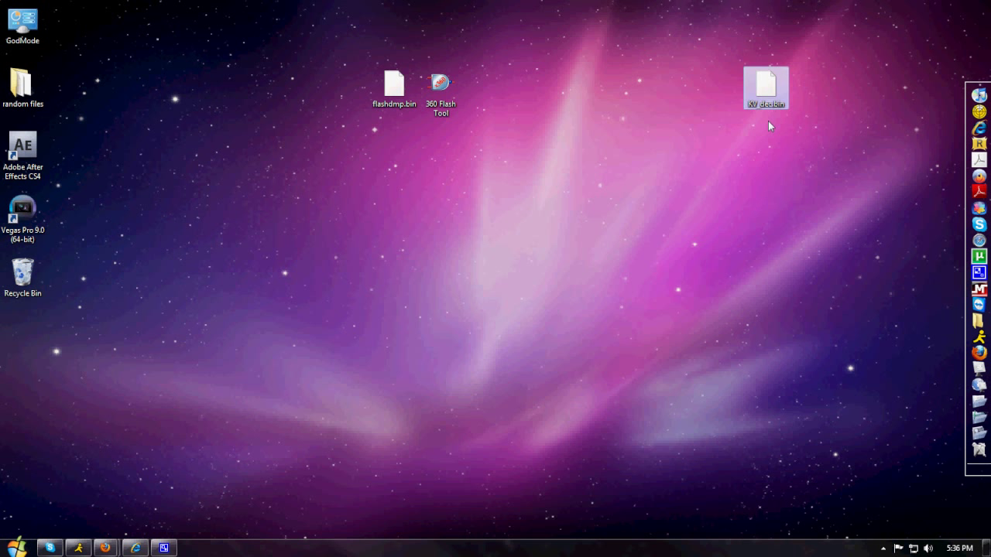
{"action": "left_click", "coordinate": [774, 130]}
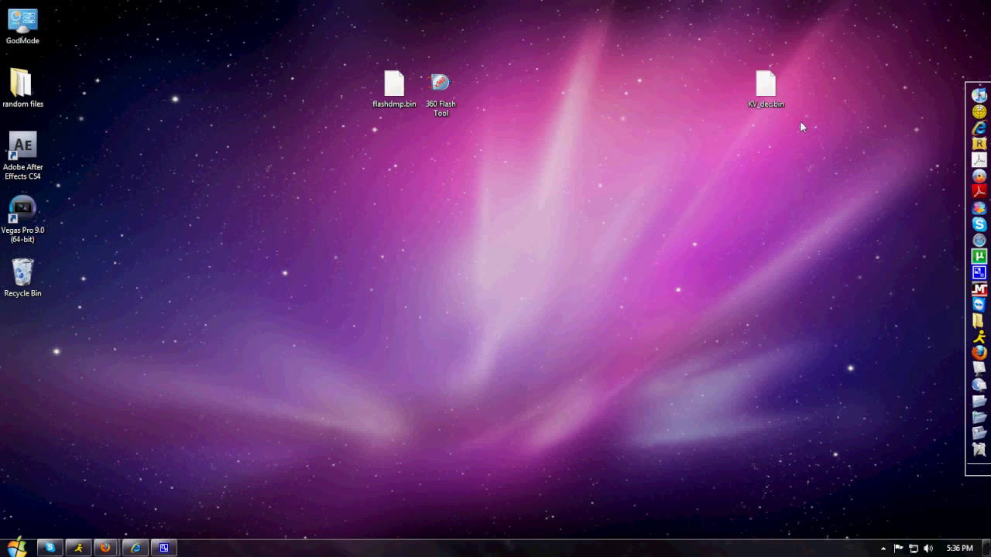
{"action": "left_click_drag", "start_coordinate": [794, 121], "coordinate": [757, 77]}
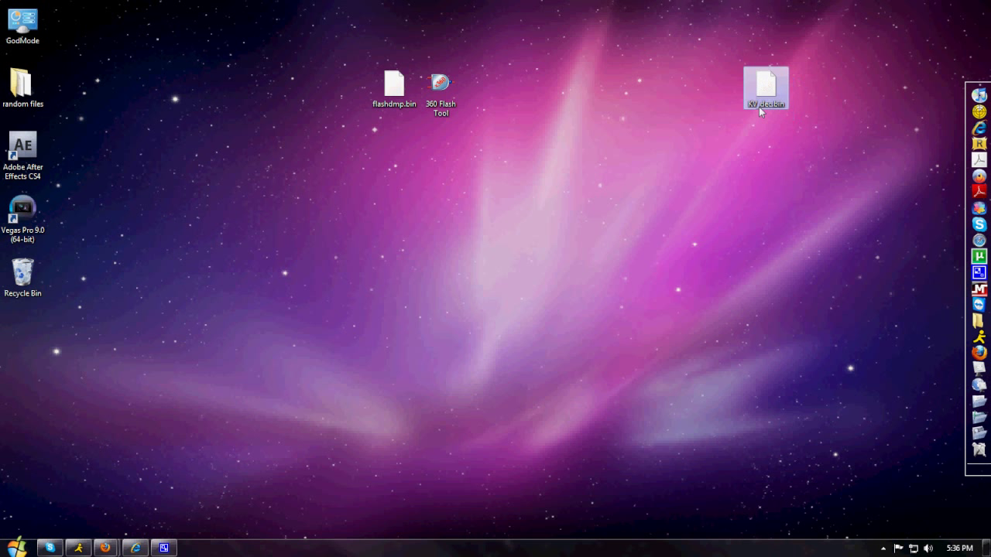
{"action": "left_click", "coordinate": [768, 140]}
{"action": "left_click_drag", "start_coordinate": [784, 136], "coordinate": [737, 66]}
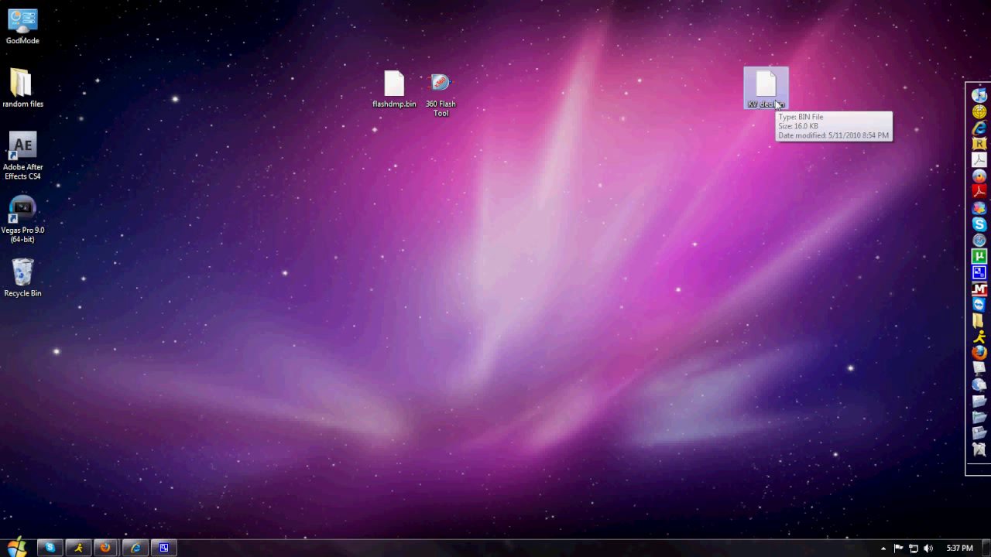
{"action": "left_click", "coordinate": [778, 113]}
{"action": "left_click", "coordinate": [764, 94]}
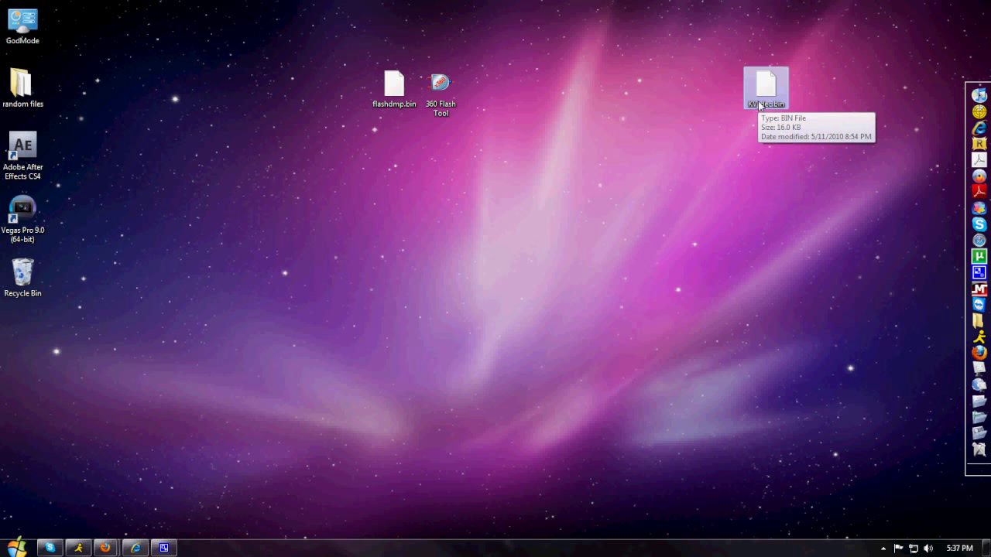
{"action": "left_click", "coordinate": [704, 130]}
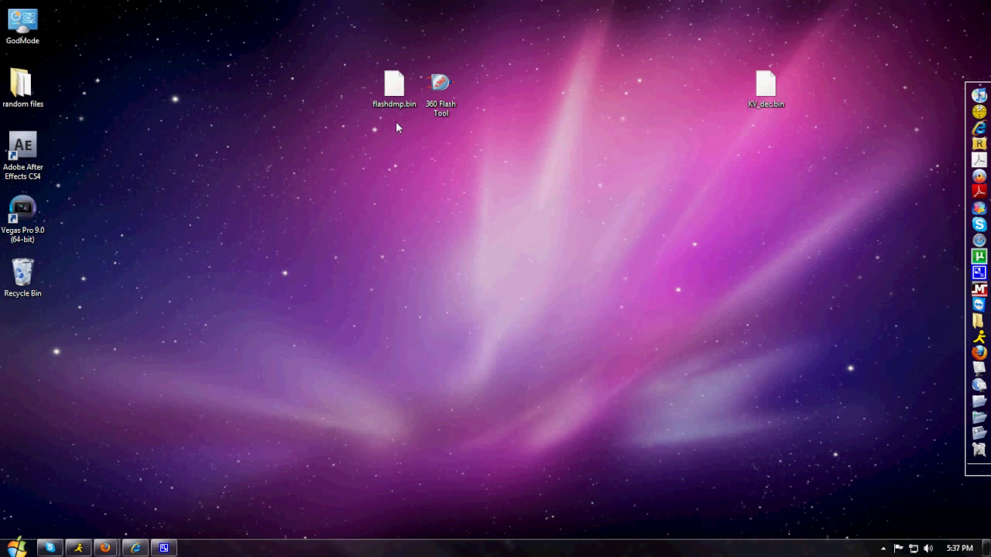
View the drives listed in the Computer window and close it.
{"action": "left_click", "coordinate": [385, 102]}
{"action": "left_click_drag", "start_coordinate": [385, 101], "coordinate": [259, 172]}
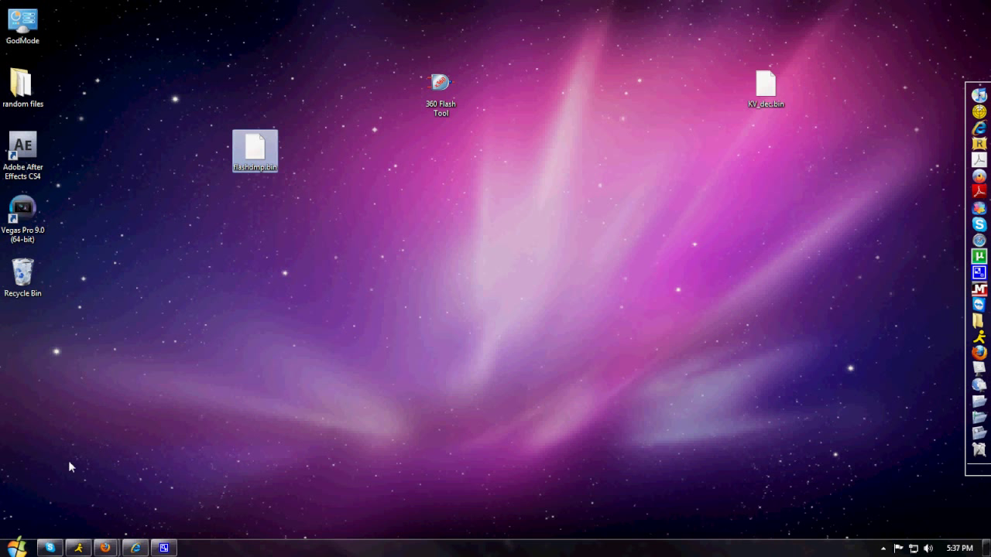
{"action": "left_click", "coordinate": [17, 548]}
{"action": "left_click", "coordinate": [202, 346]}
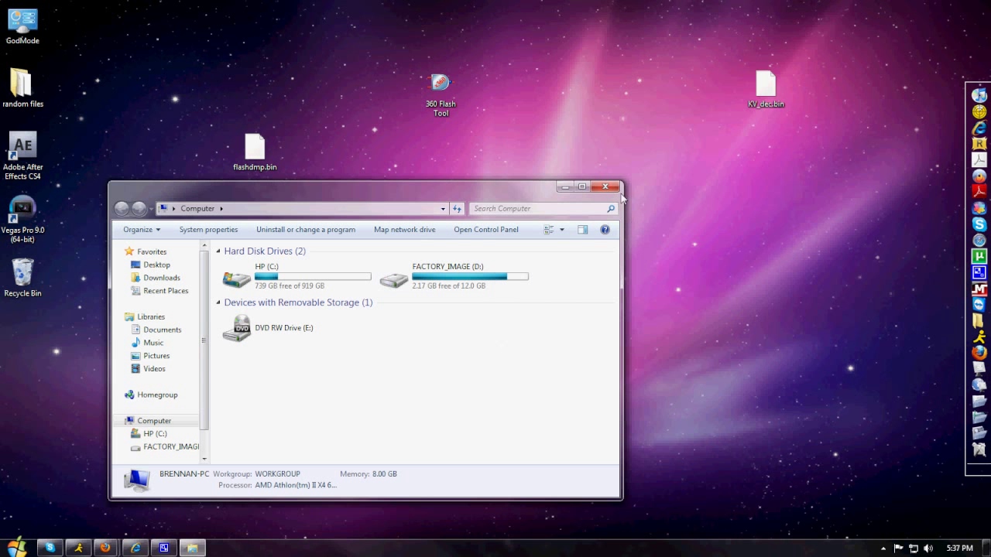
{"action": "left_click", "coordinate": [605, 187]}
{"action": "left_click_drag", "start_coordinate": [299, 200], "coordinate": [224, 140]}
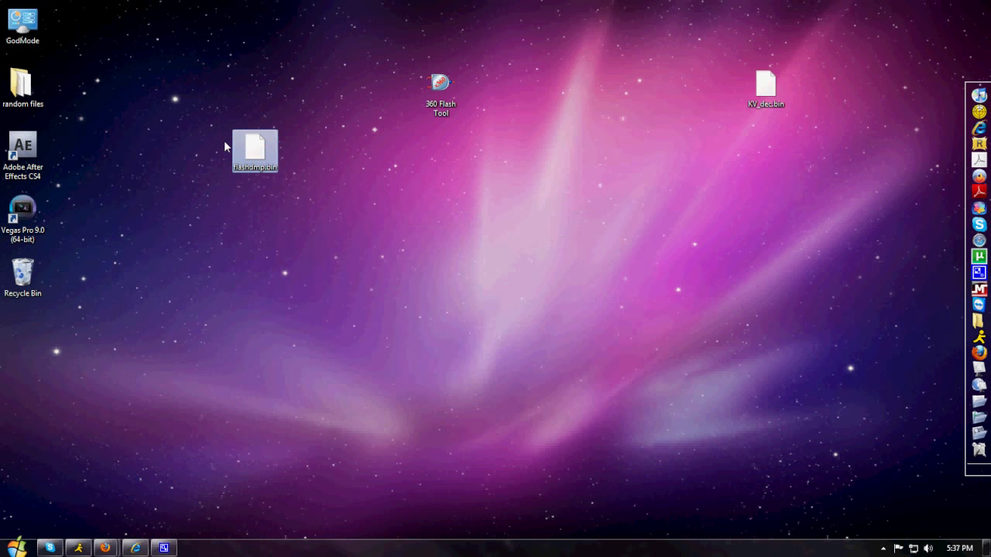
{"action": "left_click", "coordinate": [279, 200]}
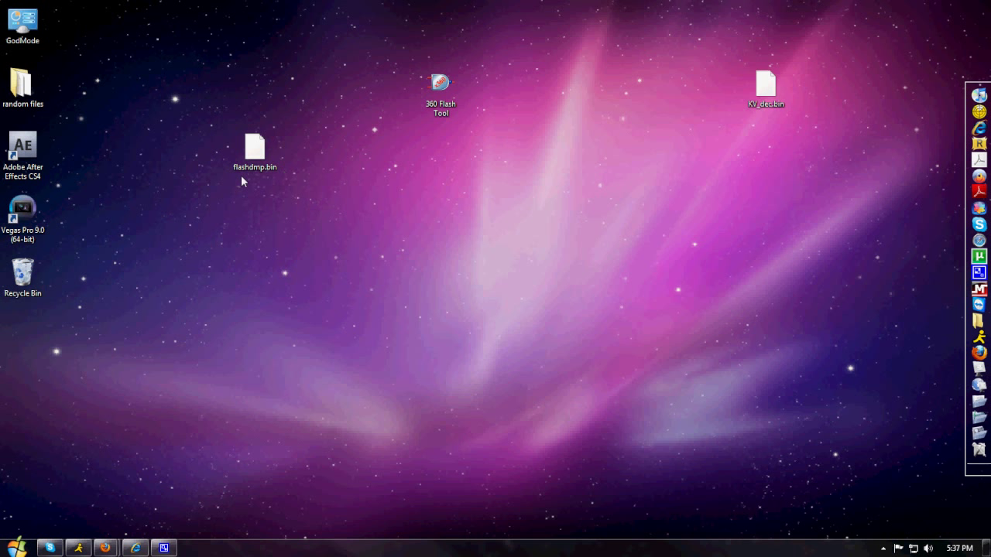
Arrange flashdmp.bin, 360 Flash Tool and KV_dec.bin close together in one row on the desktop.
{"action": "left_click_drag", "start_coordinate": [243, 171], "coordinate": [345, 91]}
{"action": "left_click_drag", "start_coordinate": [419, 108], "coordinate": [409, 98]}
{"action": "left_click_drag", "start_coordinate": [759, 92], "coordinate": [456, 117]}
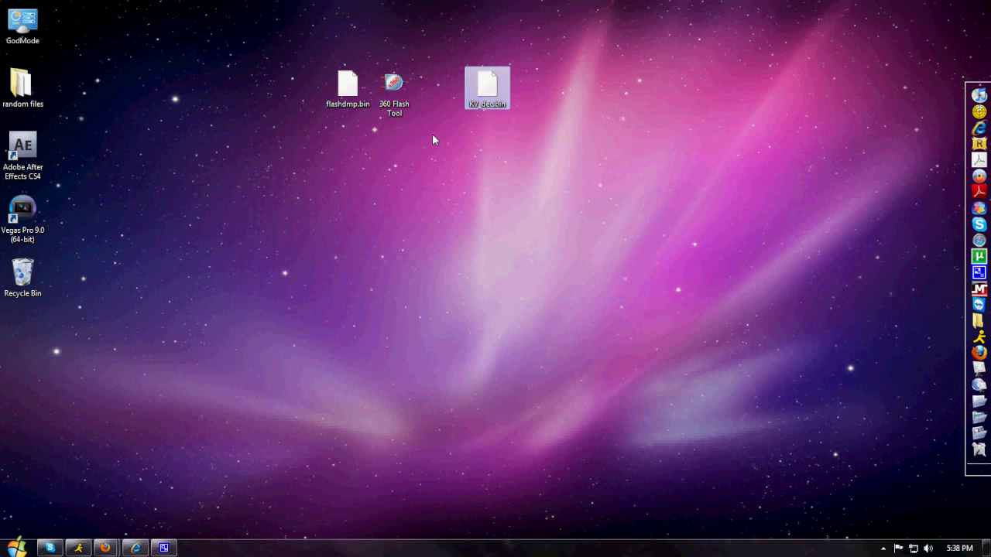
{"action": "left_click", "coordinate": [406, 184]}
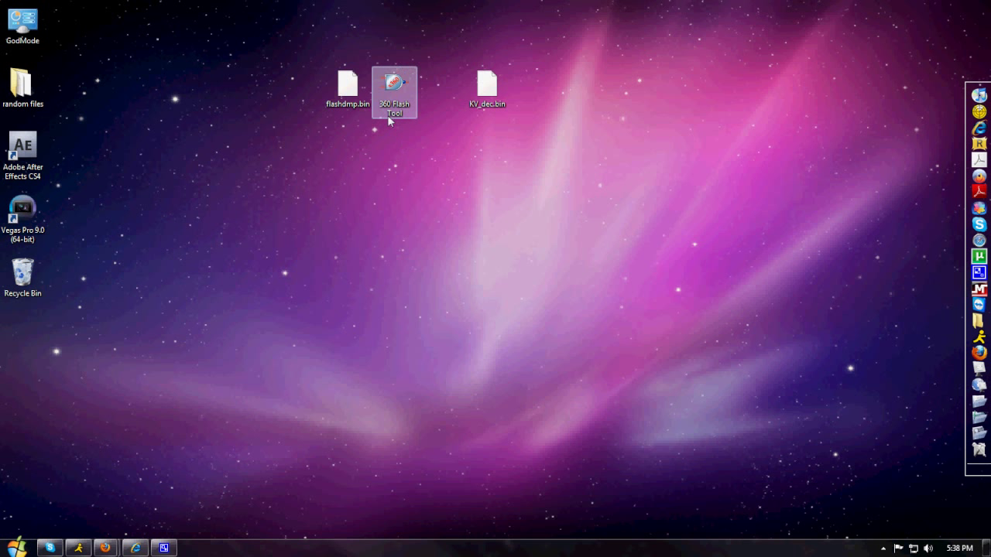
Launch 360 Flash Tool from the desktop and allow it to run.
{"action": "mouse_move", "coordinate": [389, 115]}
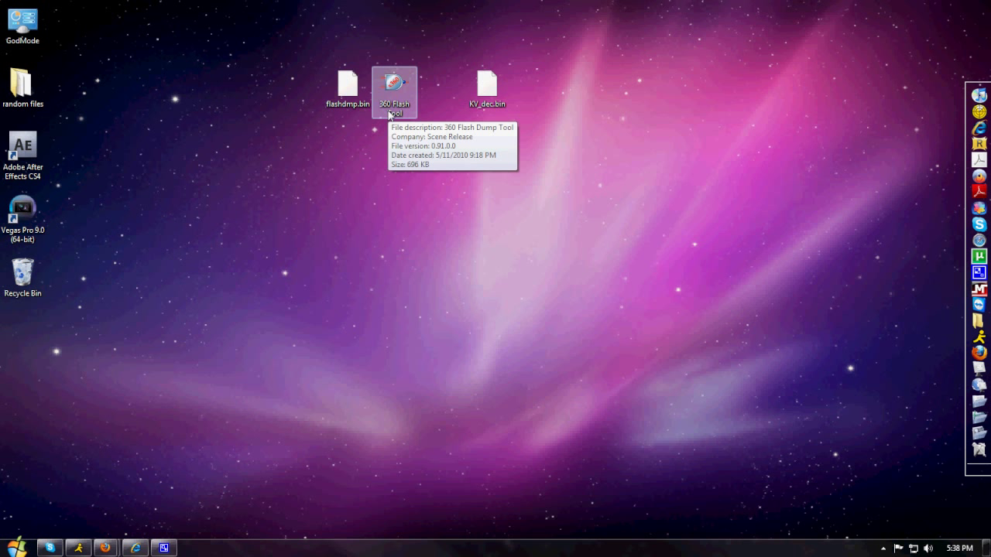
{"action": "double_click", "coordinate": [389, 114]}
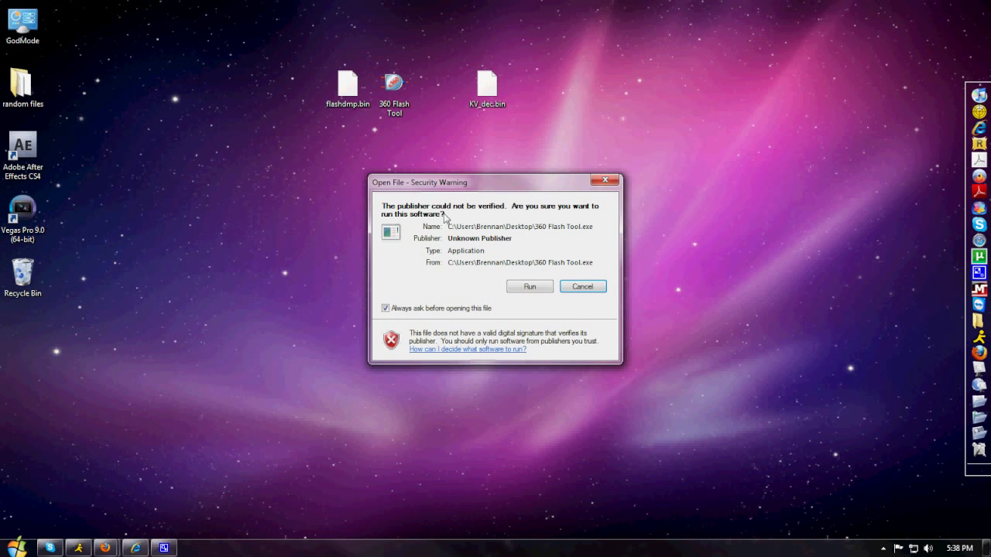
{"action": "left_click", "coordinate": [532, 288]}
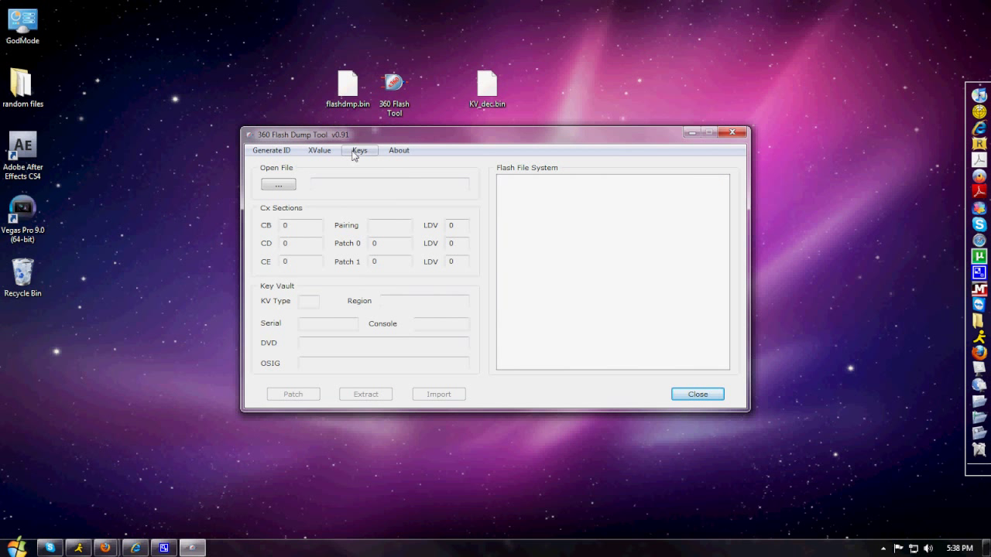
Open the key settings, leave the CPU and 1BL keys enabled, and accept them.
{"action": "left_click", "coordinate": [363, 151]}
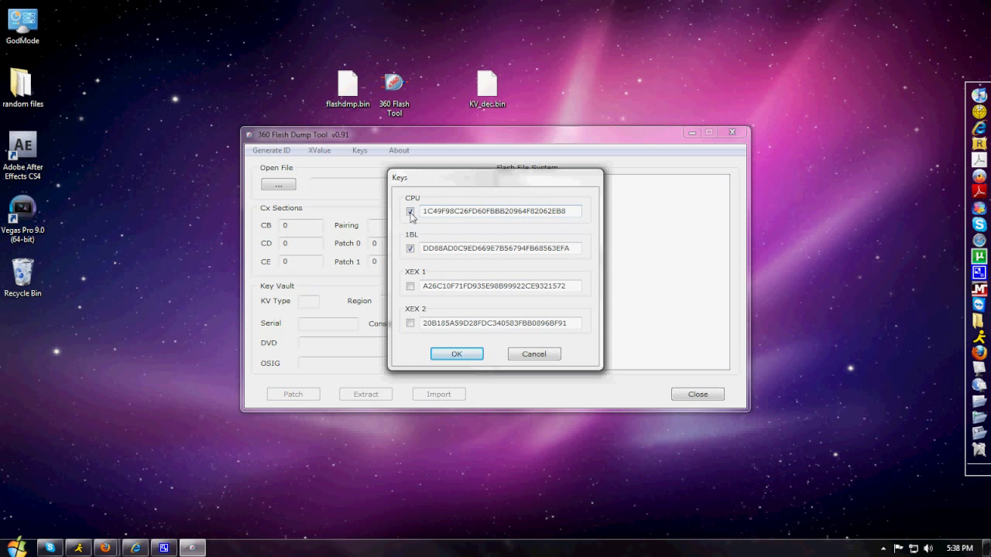
{"action": "left_click", "coordinate": [410, 248]}
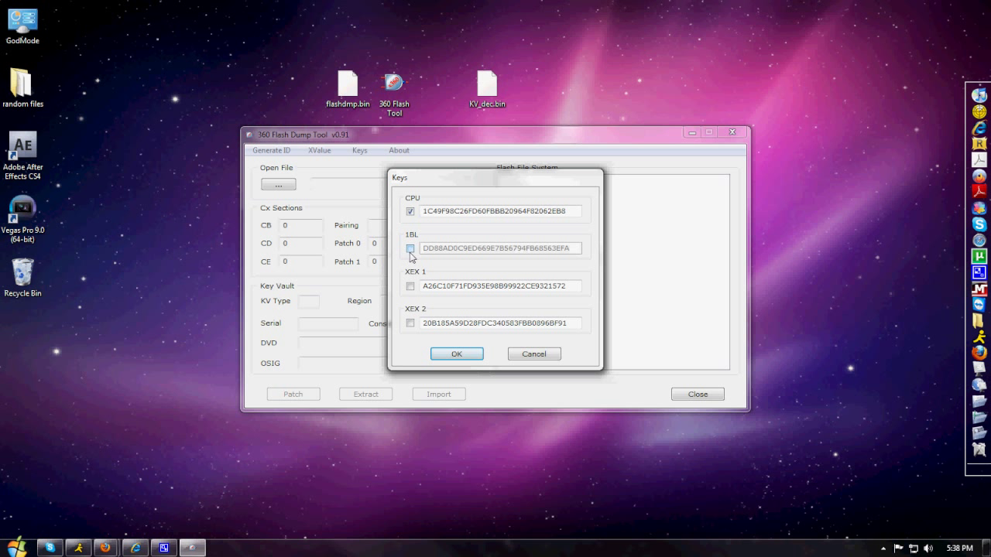
{"action": "left_click", "coordinate": [411, 248]}
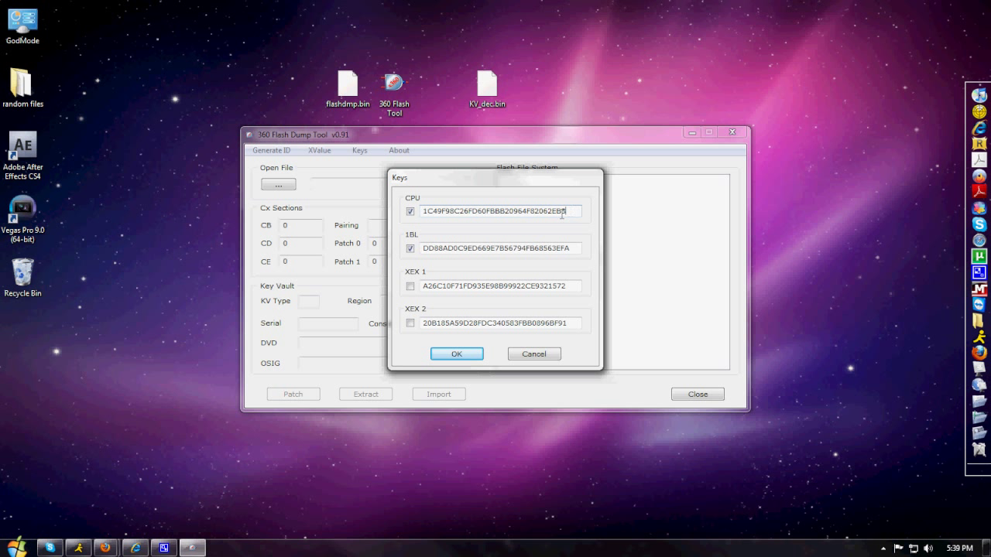
{"action": "left_click_drag", "start_coordinate": [562, 212], "coordinate": [422, 214]}
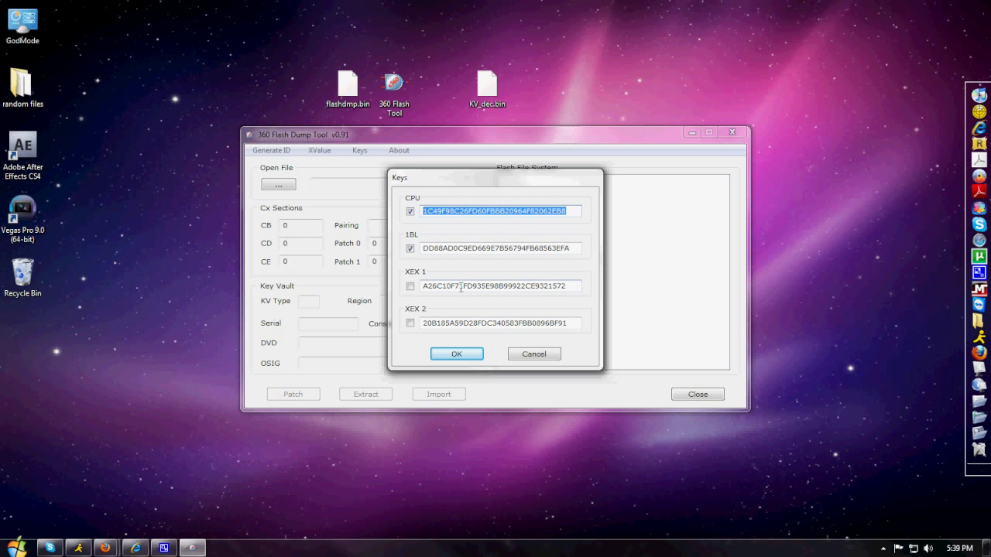
{"action": "left_click", "coordinate": [459, 352]}
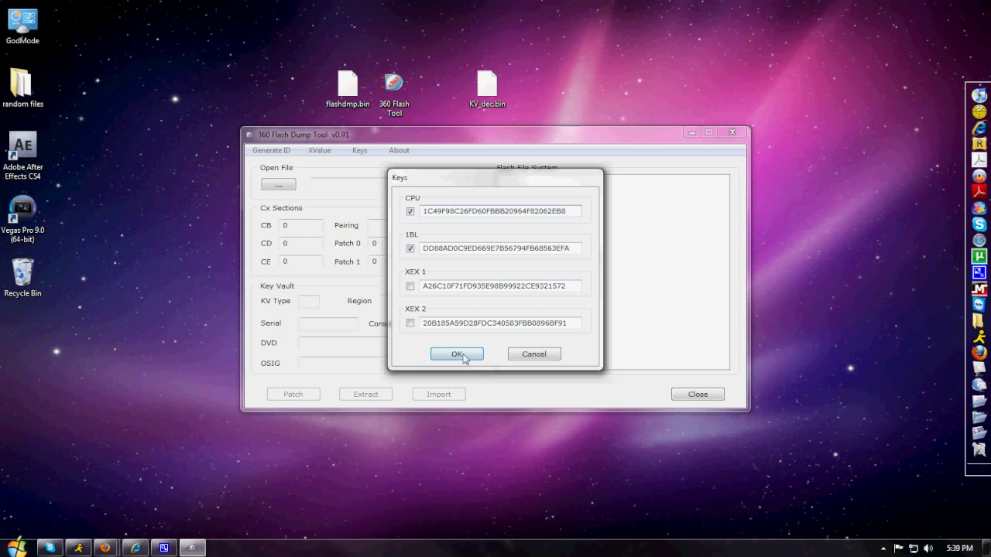
Load the flash dump flashdmp.bin from the Desktop.
{"action": "left_click", "coordinate": [278, 184]}
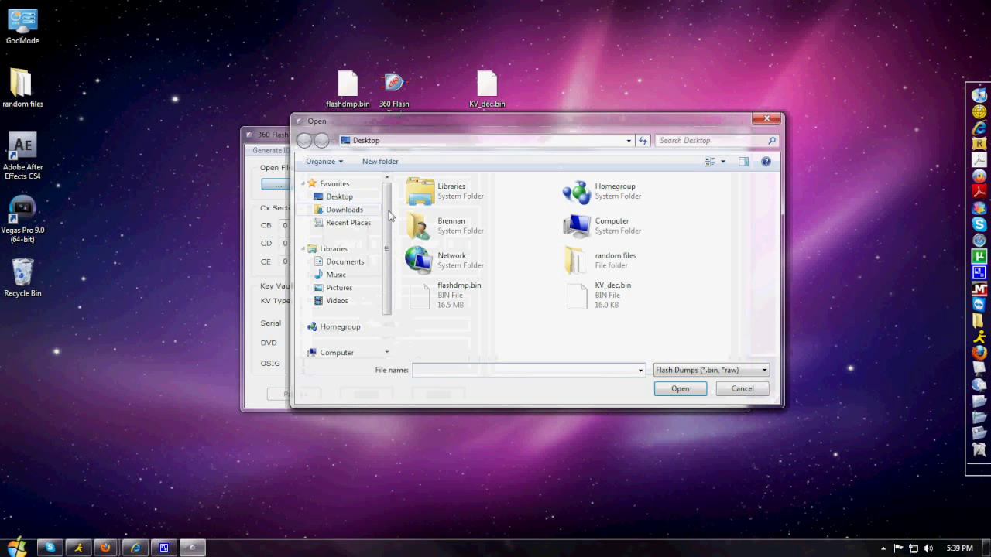
{"action": "left_click", "coordinate": [464, 304]}
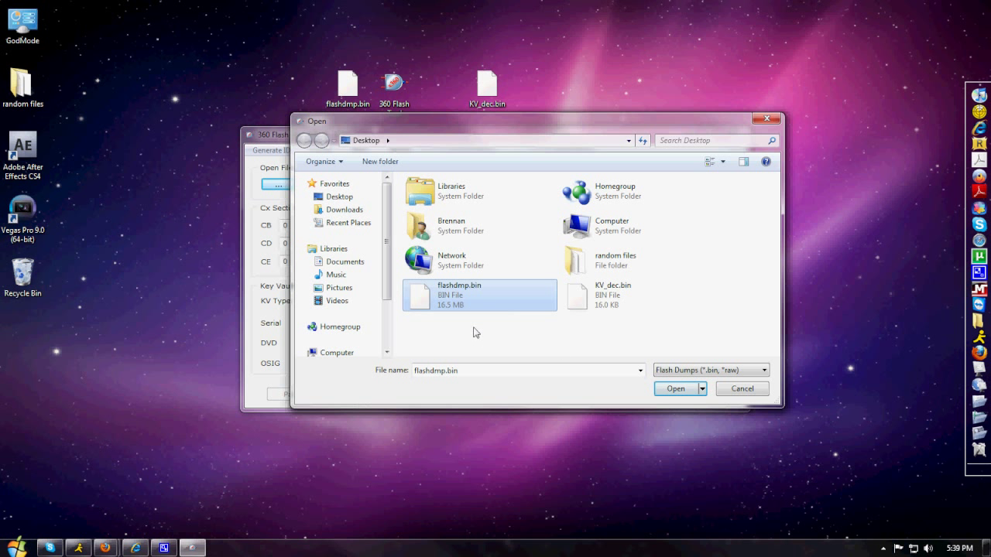
{"action": "left_click", "coordinate": [672, 390]}
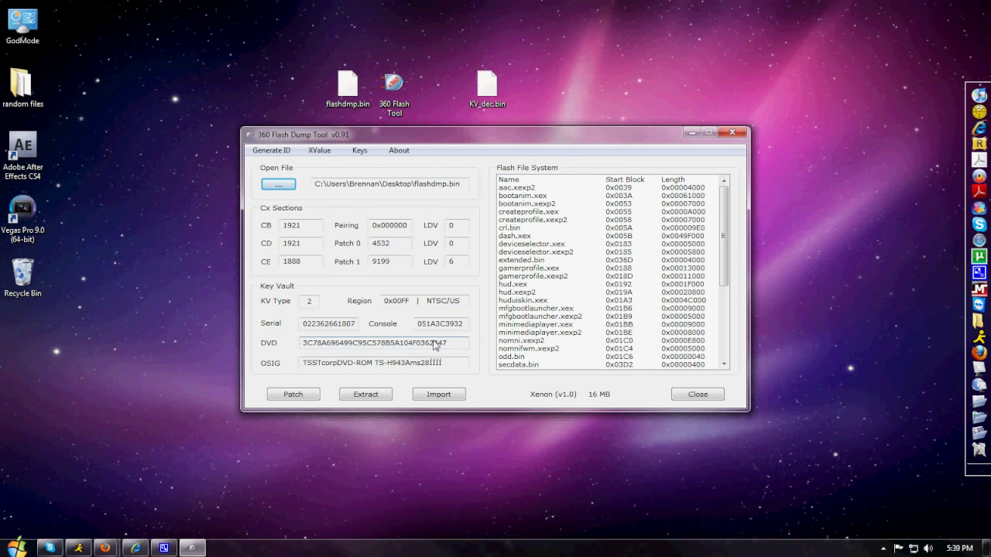
Select the OSIG and DVD key values in the Key Vault section and copy the full DVD key.
{"action": "left_click_drag", "start_coordinate": [439, 343], "coordinate": [276, 341]}
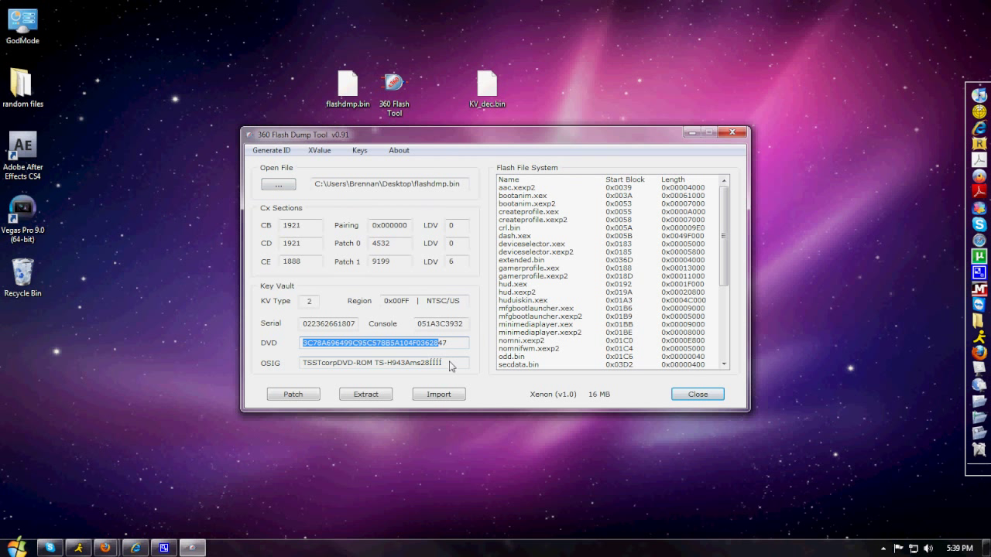
{"action": "left_click_drag", "start_coordinate": [451, 366], "coordinate": [286, 368]}
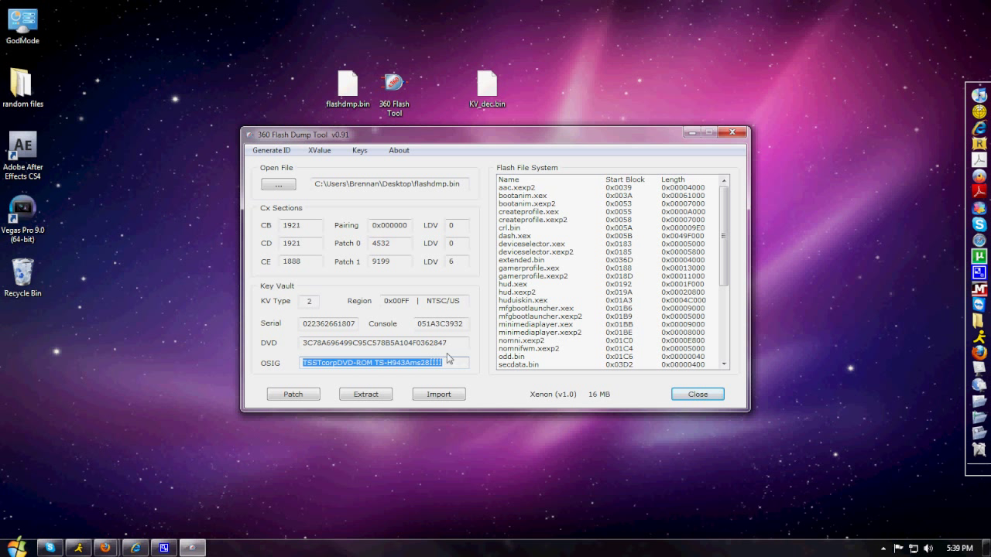
{"action": "left_click_drag", "start_coordinate": [460, 346], "coordinate": [255, 358]}
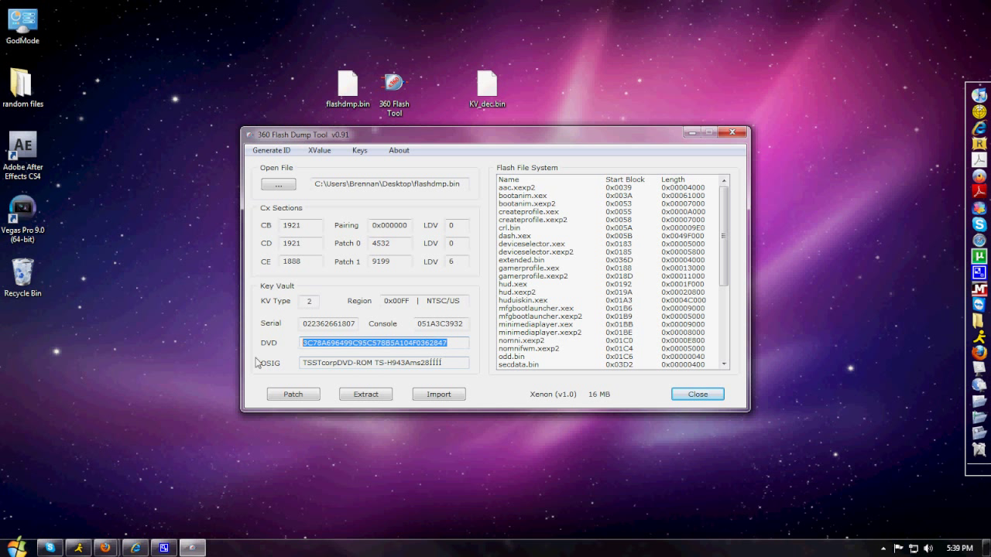
{"action": "right_click", "coordinate": [334, 346]}
{"action": "left_click", "coordinate": [362, 384]}
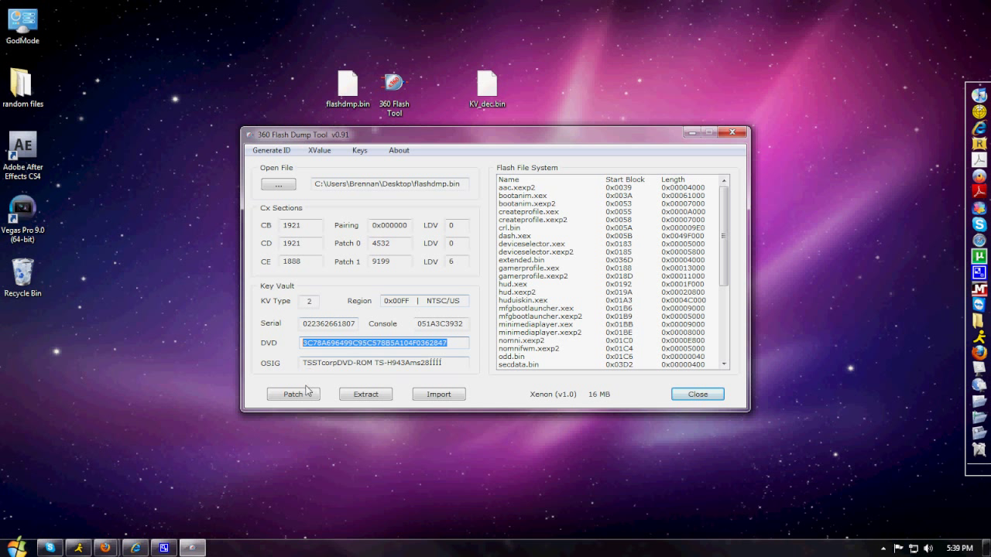
Set up a file import that replaces only the Key Vault, using KV_dec.bin from the Desktop.
{"action": "left_click", "coordinate": [450, 397]}
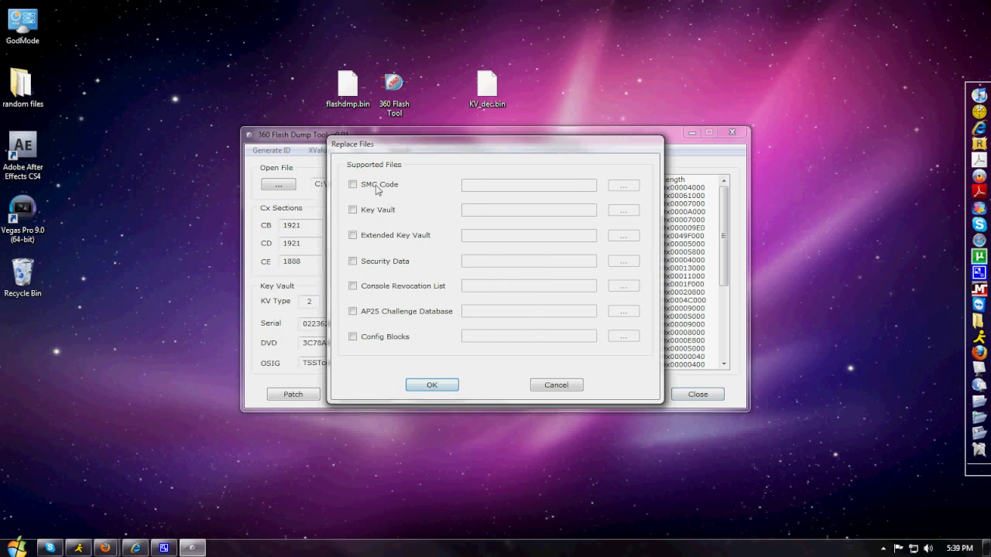
{"action": "left_click", "coordinate": [353, 209]}
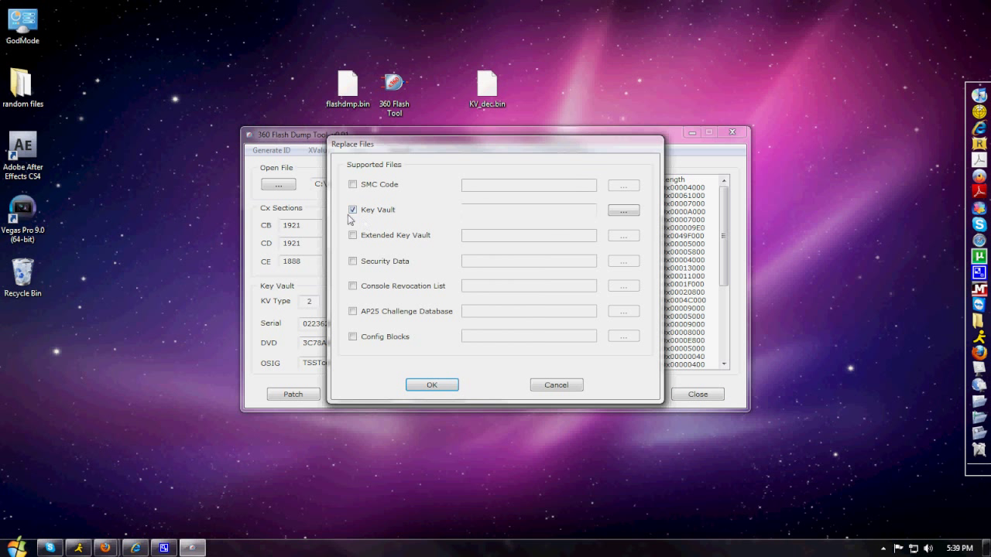
{"action": "left_click", "coordinate": [624, 211]}
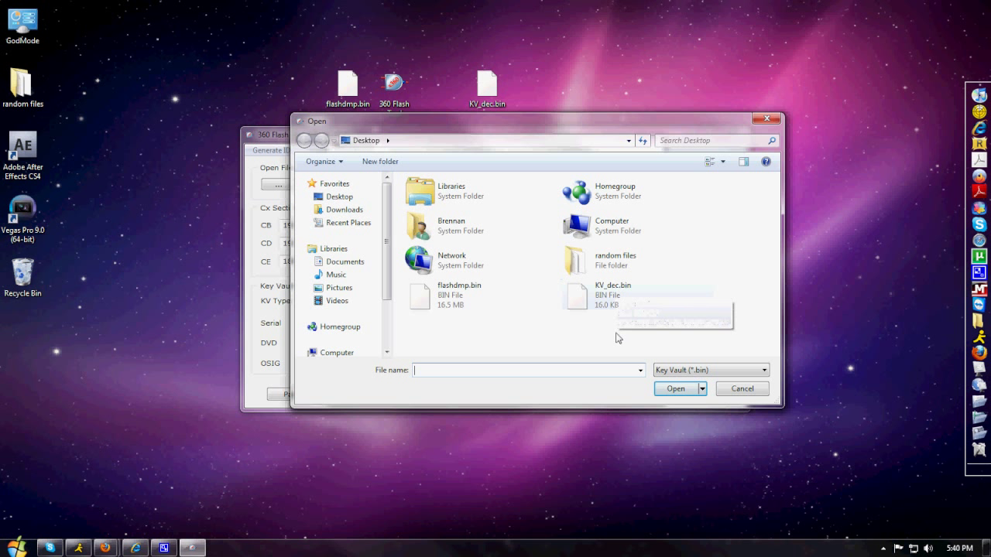
{"action": "left_click", "coordinate": [620, 298]}
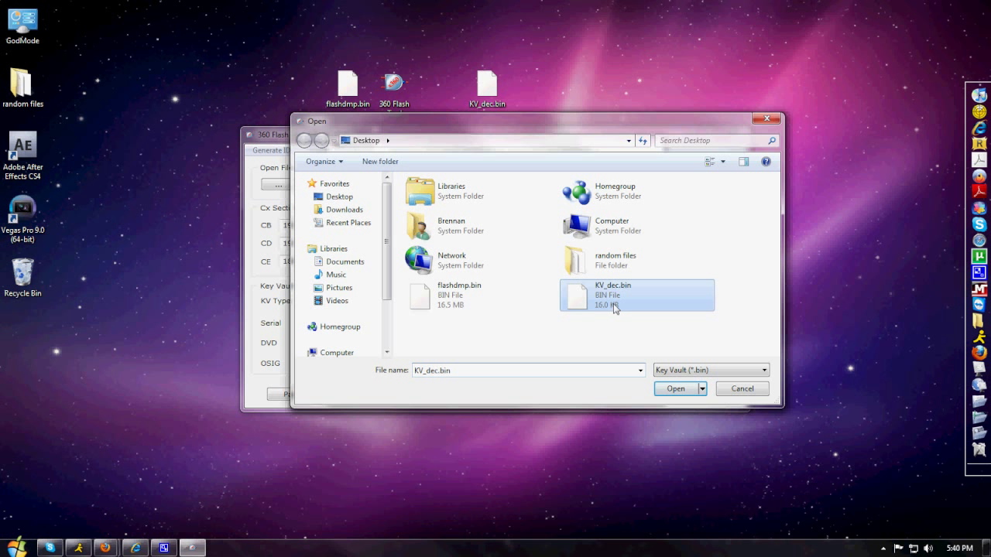
{"action": "left_click", "coordinate": [663, 390]}
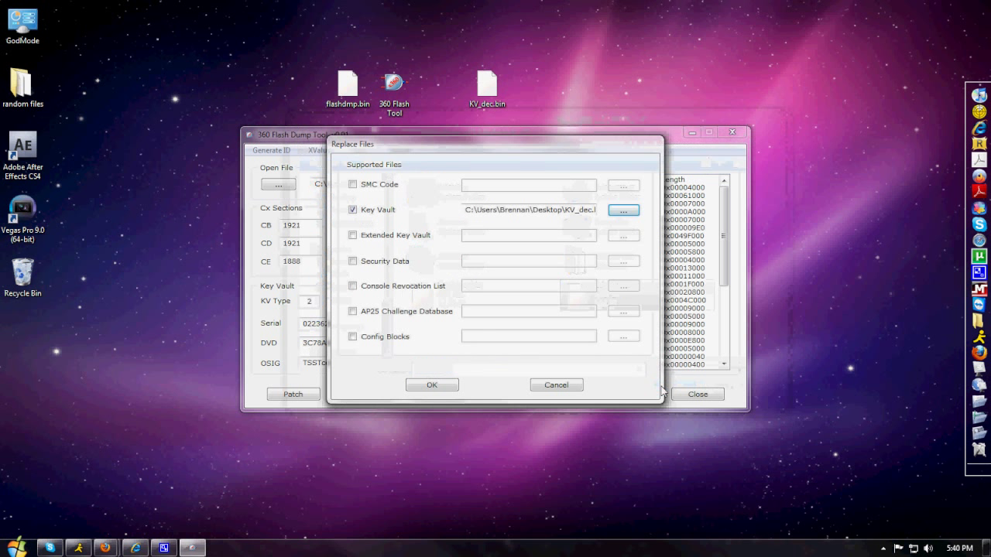
Accept the Key Vault replacement and save the resulting flash dump to the Desktop as heartmelongtime.
{"action": "left_click", "coordinate": [441, 386]}
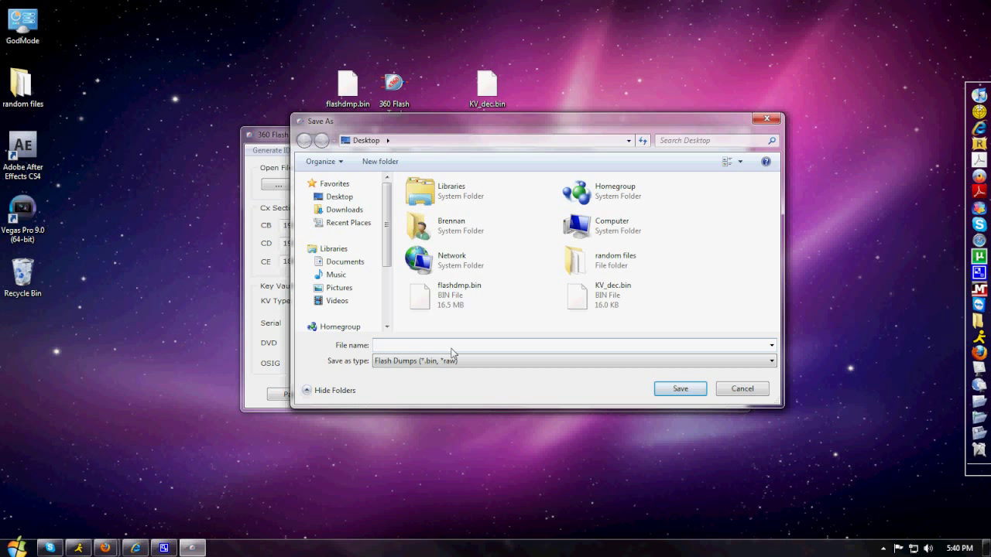
{"action": "type", "text": "heartmelongtime"}
{"action": "left_click", "coordinate": [678, 389]}
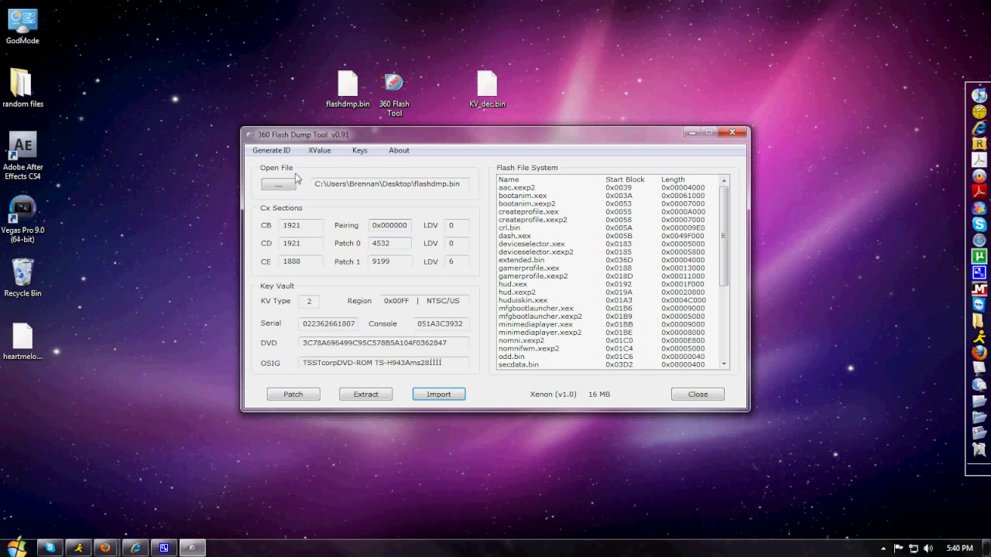
Load the flash dump heartmelongtime.bin from the Desktop.
{"action": "left_click", "coordinate": [278, 187]}
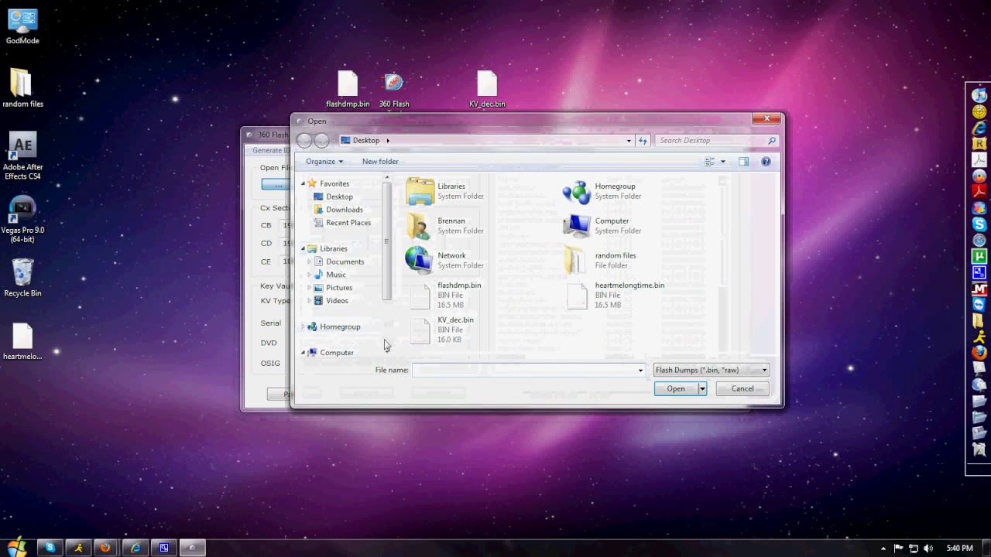
{"action": "left_click", "coordinate": [612, 291]}
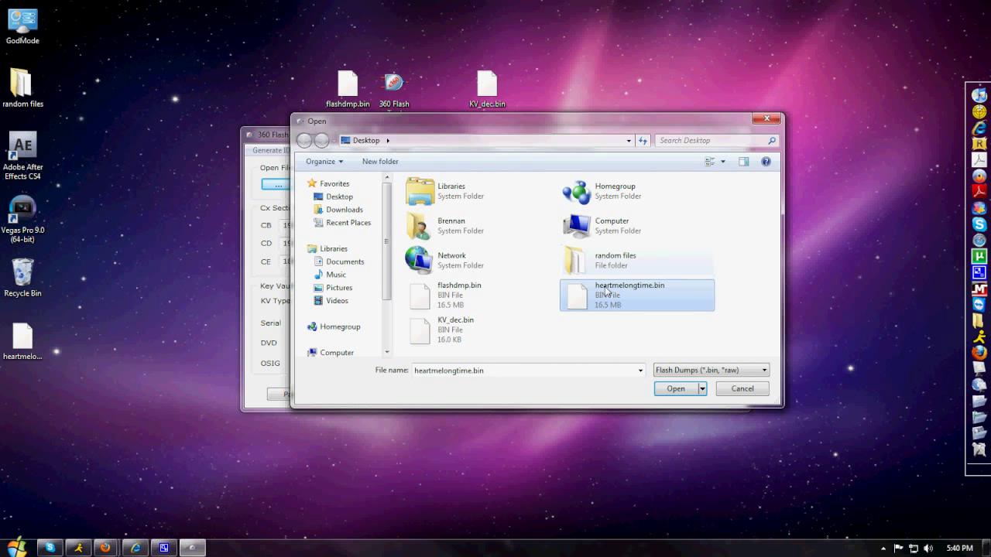
{"action": "left_click", "coordinate": [673, 389]}
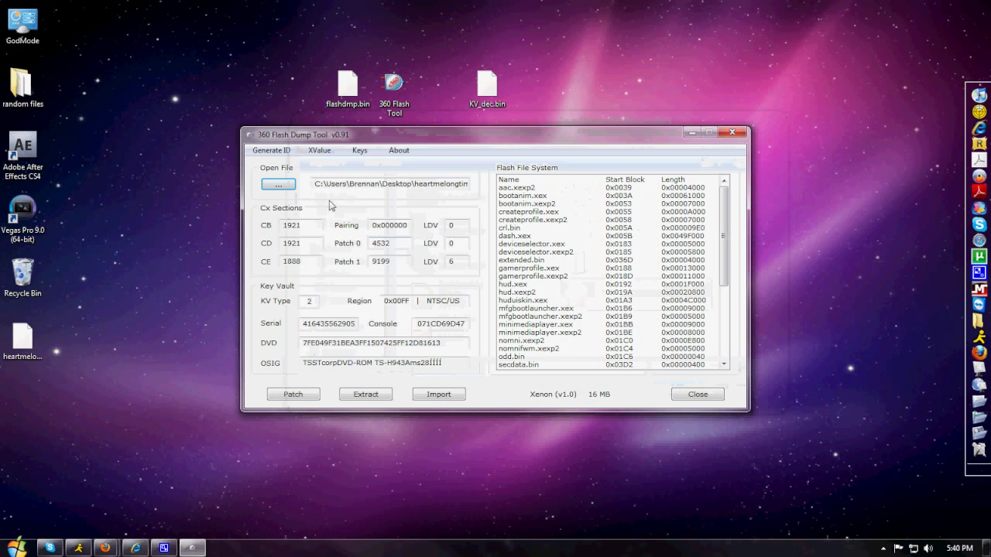
Examine the DVD key and OSIG values in the Key Vault section of the loaded dump.
{"action": "left_click", "coordinate": [460, 346]}
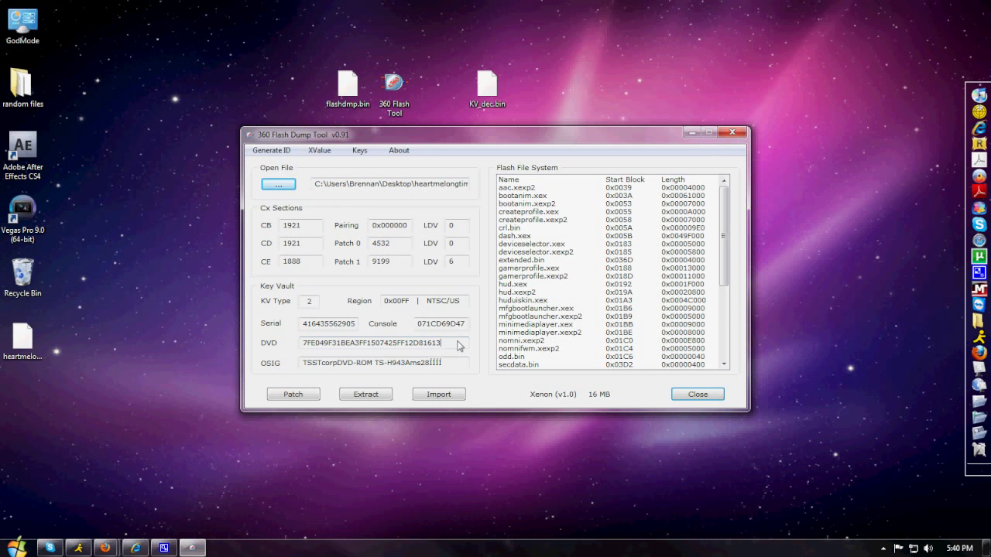
{"action": "left_click_drag", "start_coordinate": [460, 346], "coordinate": [257, 363]}
{"action": "left_click_drag", "start_coordinate": [450, 364], "coordinate": [246, 376]}
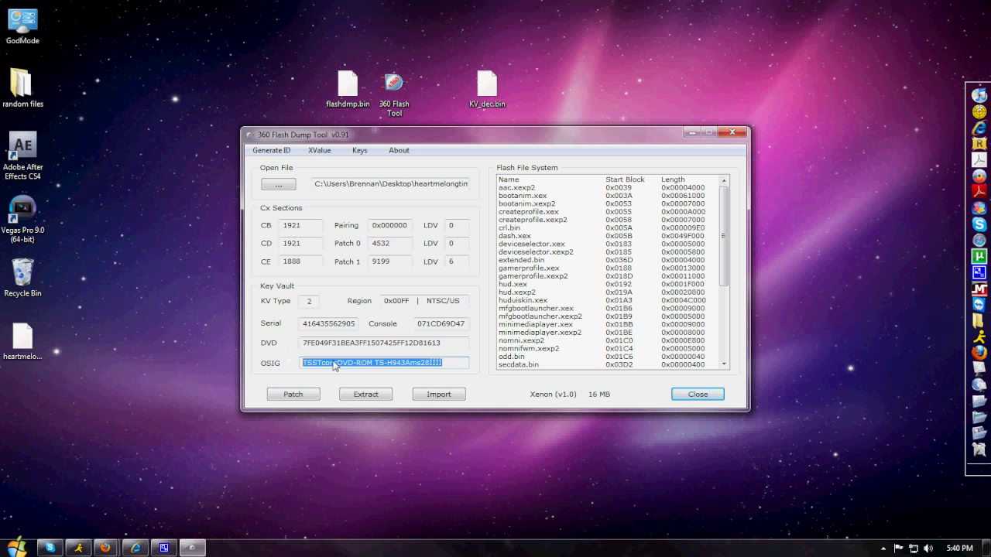
Enable patching of the Key Vault, leave the region at NTSC/US, and replace the DVD key with the copied one.
{"action": "left_click", "coordinate": [318, 395]}
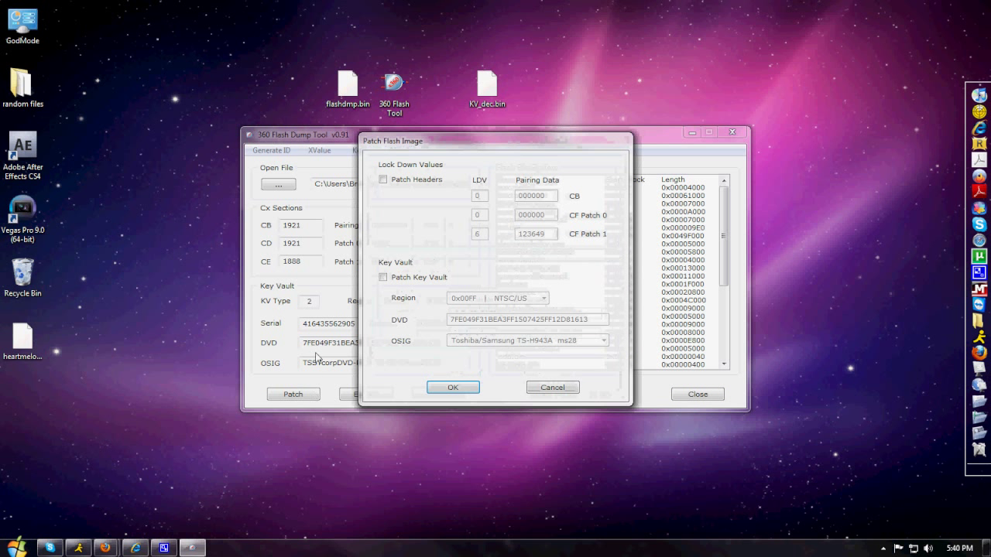
{"action": "left_click", "coordinate": [384, 282]}
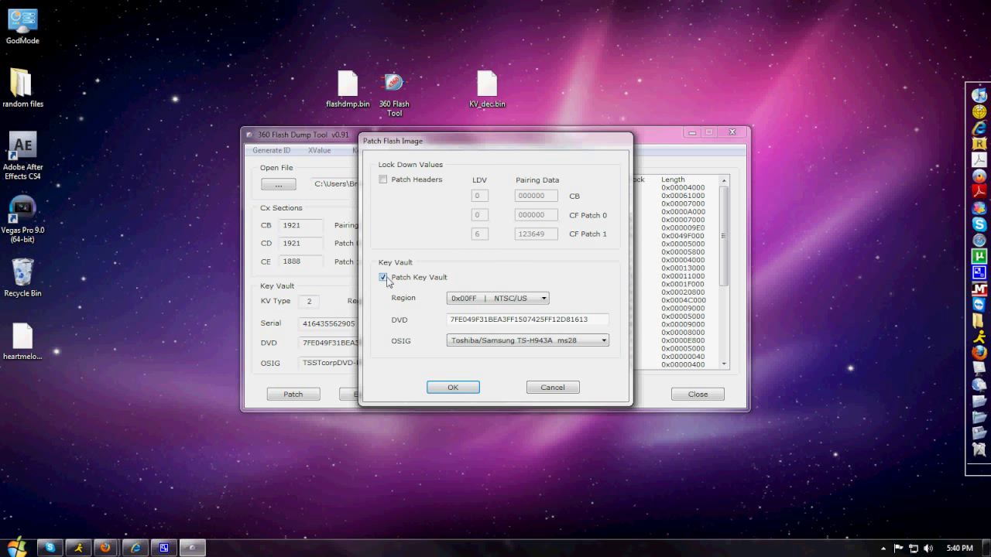
{"action": "left_click", "coordinate": [473, 306]}
{"action": "left_click", "coordinate": [573, 293]}
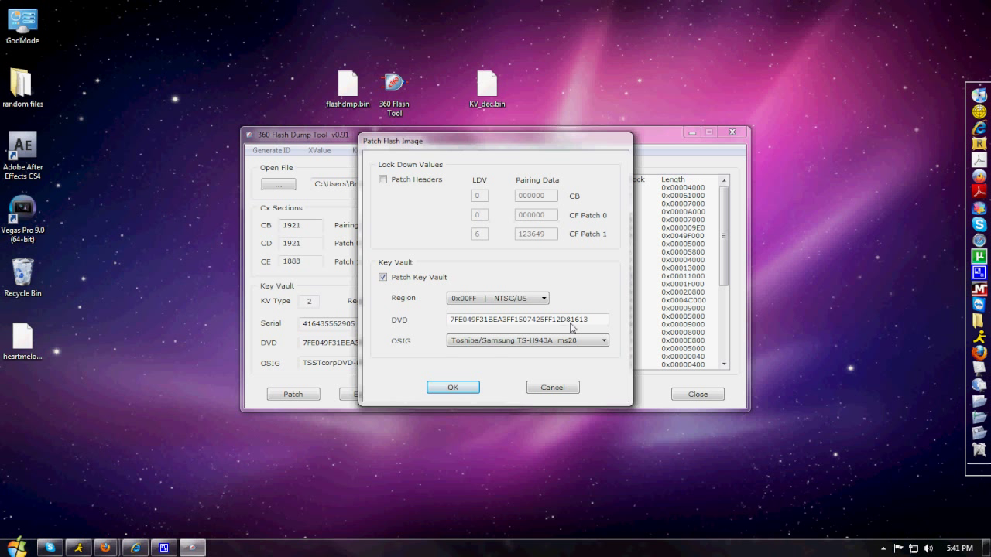
{"action": "double_click", "coordinate": [599, 321]}
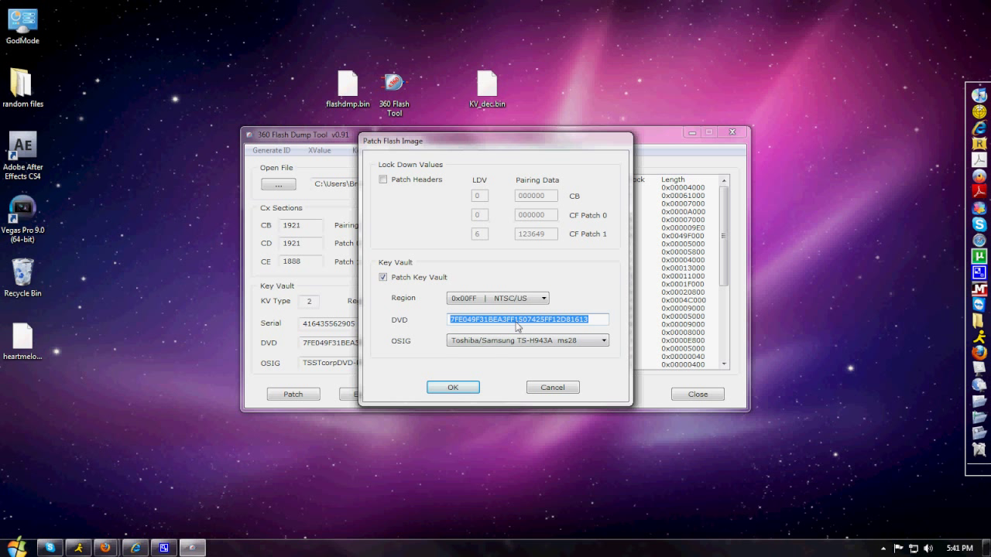
{"action": "key", "text": "Delete"}
{"action": "right_click", "coordinate": [518, 324]}
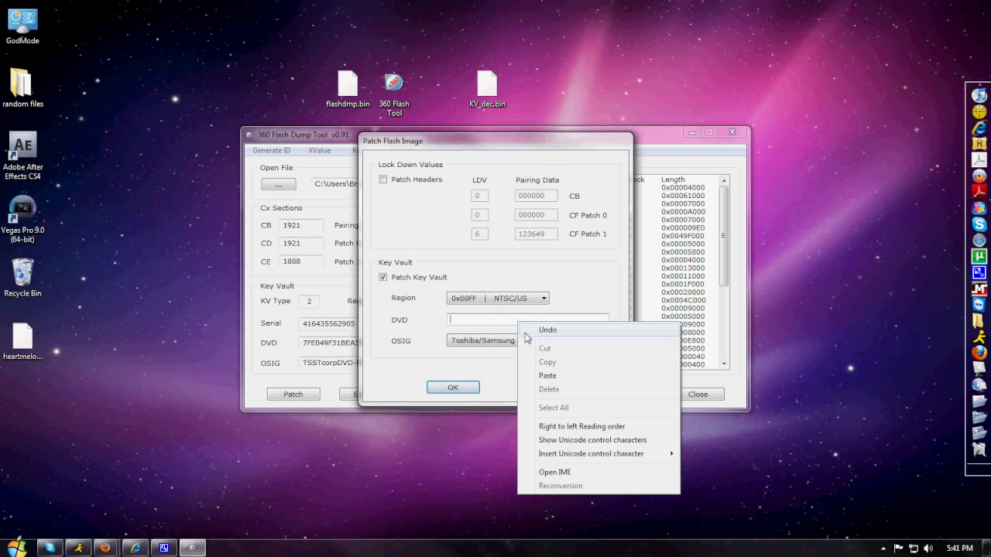
{"action": "left_click", "coordinate": [536, 376]}
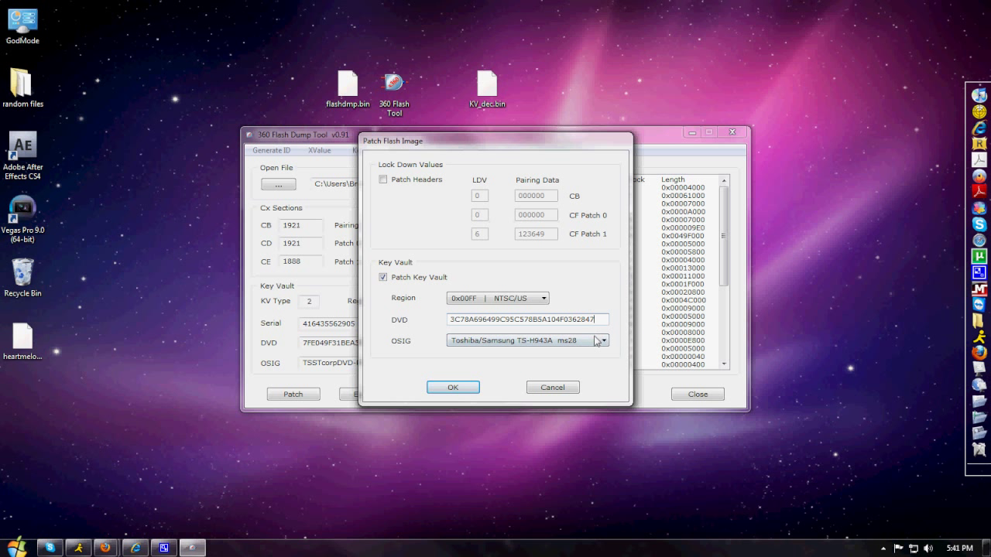
Keep the OSIG at Toshiba/Samsung TS-H943A ms28, apply the patch, and save the flash image to the Desktop as updflash.
{"action": "left_click", "coordinate": [503, 345]}
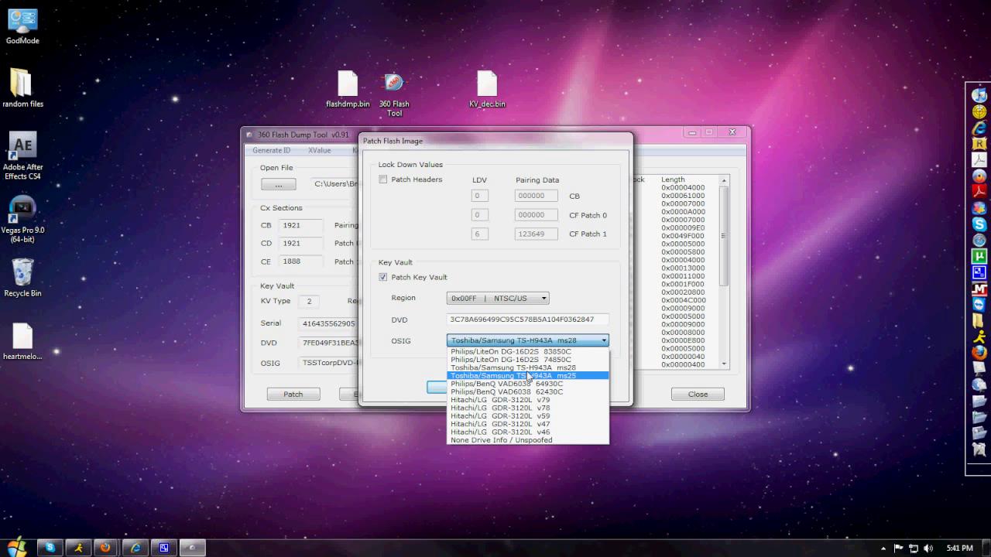
{"action": "left_click", "coordinate": [527, 376]}
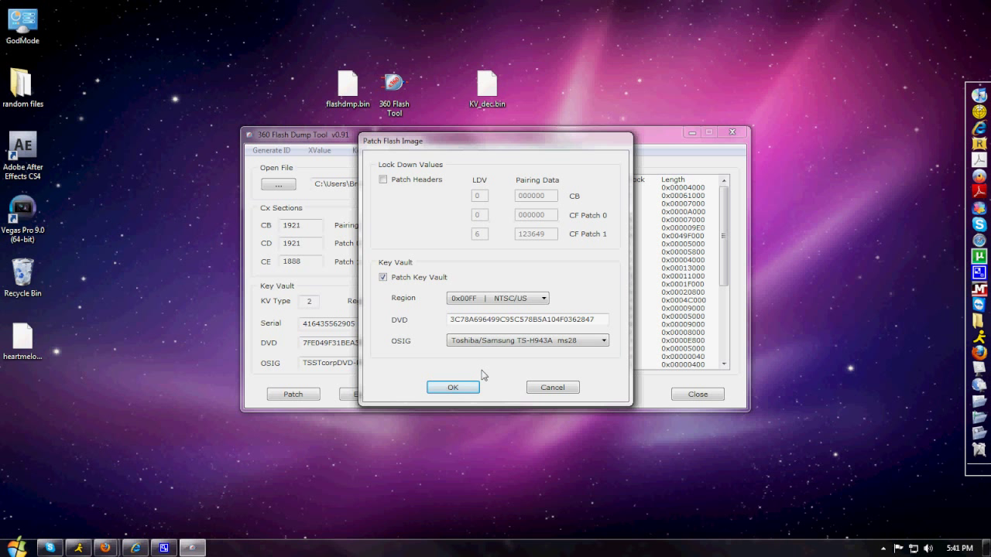
{"action": "left_click", "coordinate": [460, 386]}
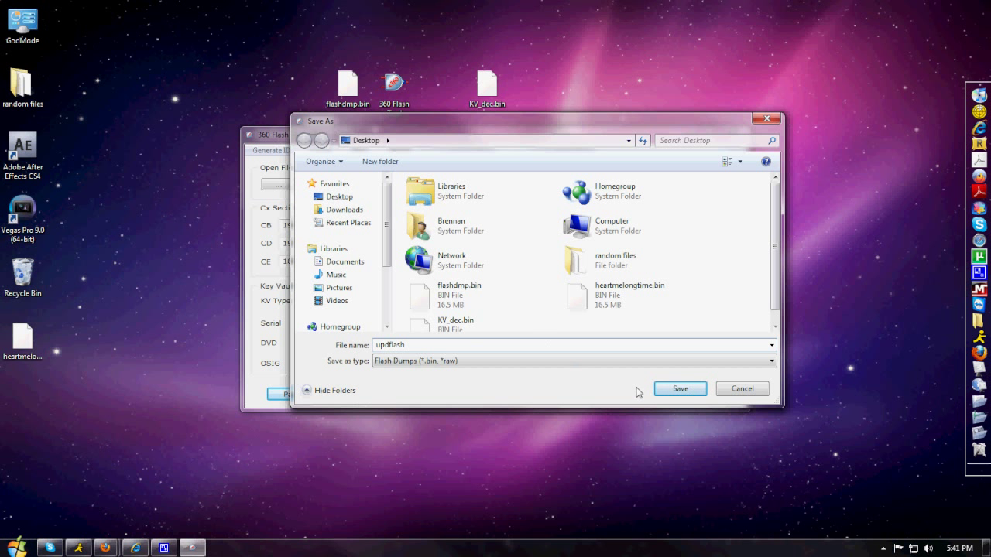
{"action": "left_click", "coordinate": [678, 389]}
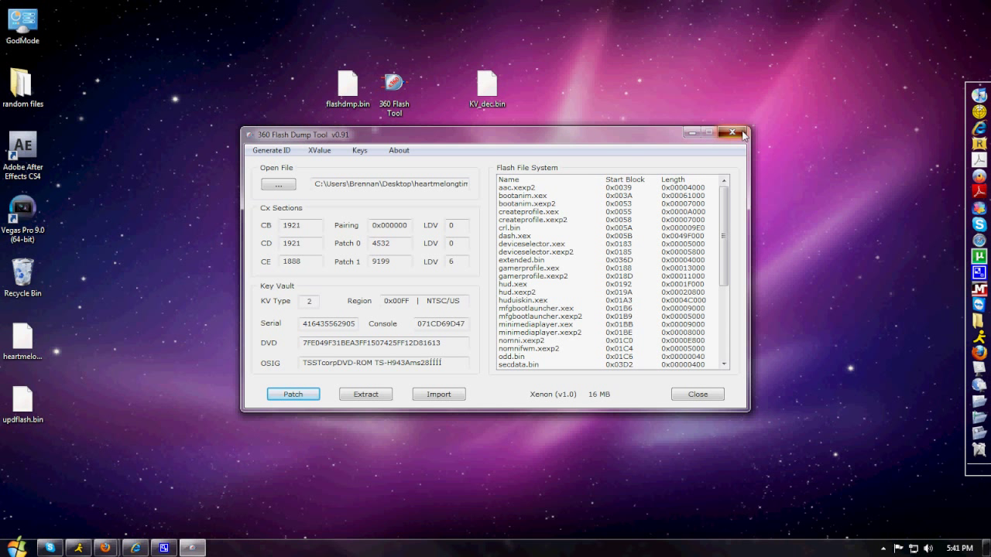
Close the flash tool and rearrange the desktop files, setting updflash.bin apart from flashdmp.bin, heartmelongtime.bin and KV_dec.bin.
{"action": "left_click", "coordinate": [732, 133]}
{"action": "left_click_drag", "start_coordinate": [343, 103], "coordinate": [194, 130]}
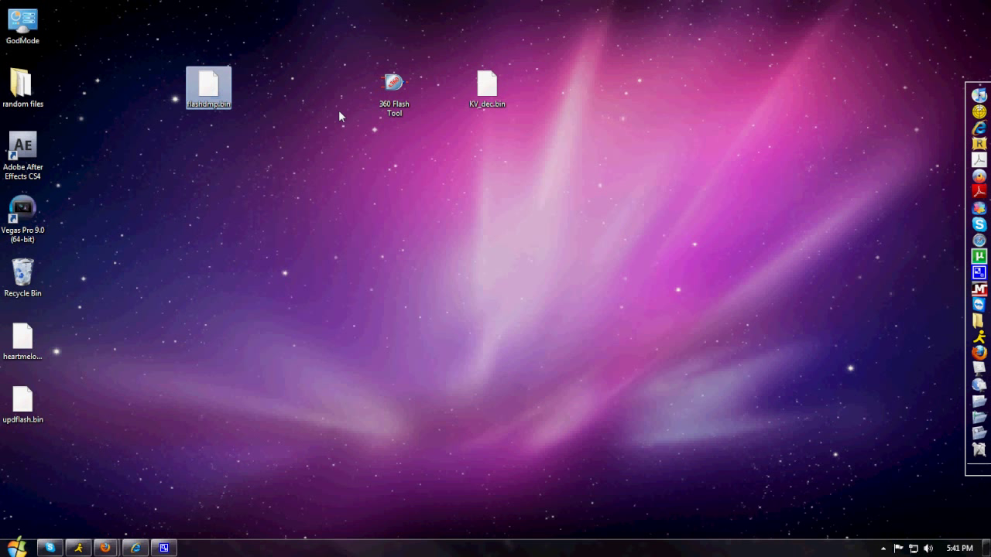
{"action": "left_click_drag", "start_coordinate": [23, 403], "coordinate": [348, 340]}
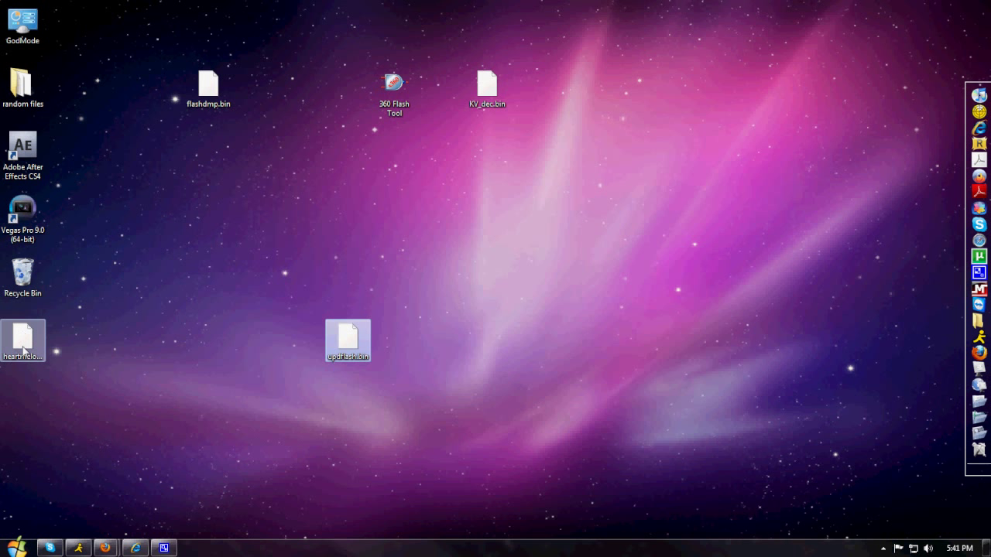
{"action": "left_click_drag", "start_coordinate": [23, 340], "coordinate": [208, 151]}
{"action": "left_click_drag", "start_coordinate": [486, 86], "coordinate": [445, 136]}
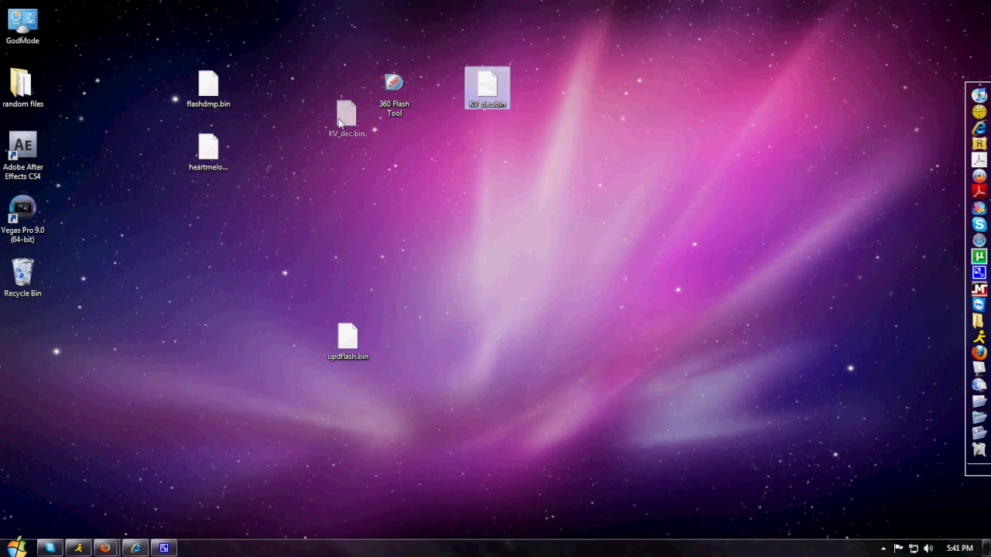
{"action": "left_click_drag", "start_coordinate": [293, 127], "coordinate": [343, 112]}
{"action": "left_click_drag", "start_coordinate": [348, 336], "coordinate": [440, 337]}
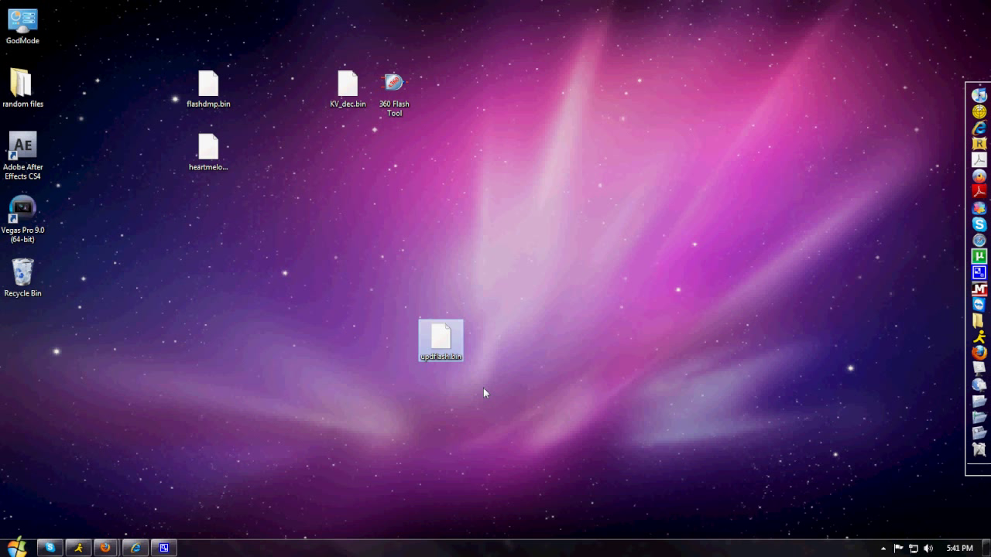
{"action": "left_click_drag", "start_coordinate": [490, 387], "coordinate": [372, 315]}
{"action": "left_click", "coordinate": [389, 237]}
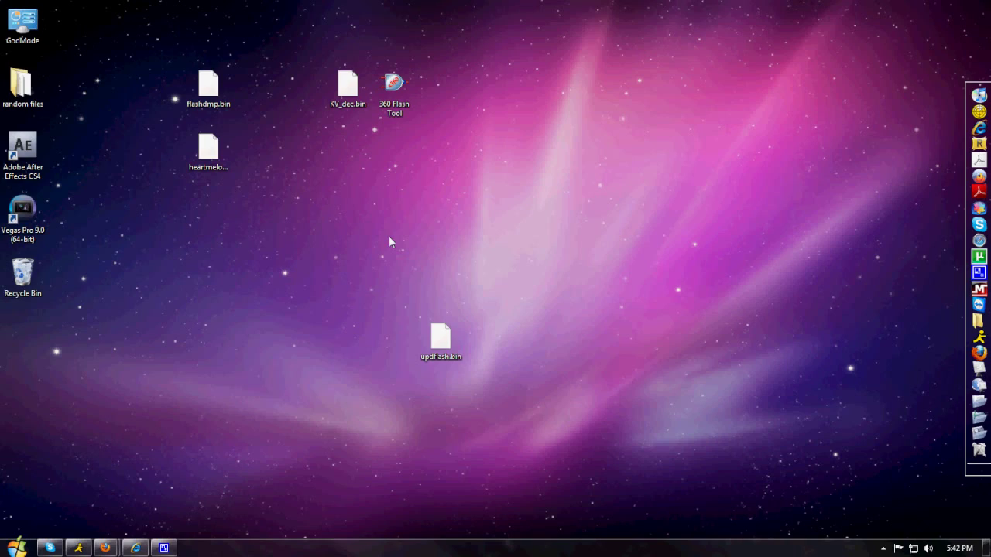